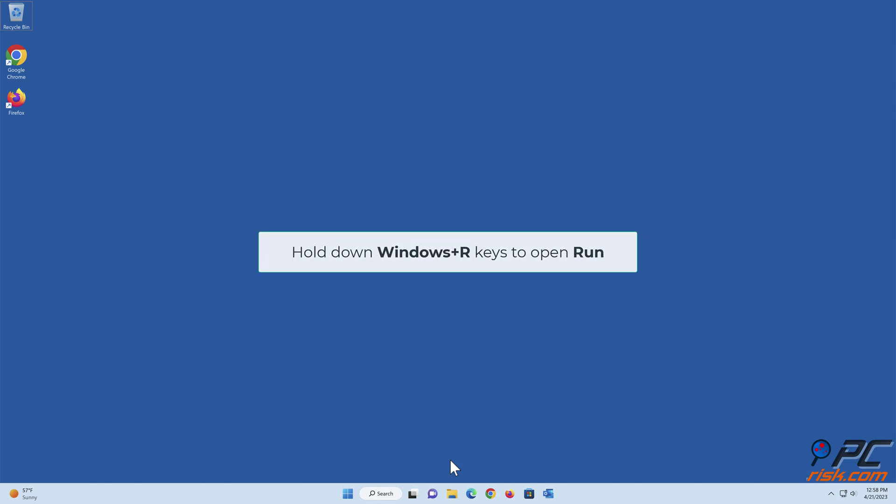
Open c:\users\%username%\appdata\local\packages in File Explorer from the Run dialog
key("super+r")
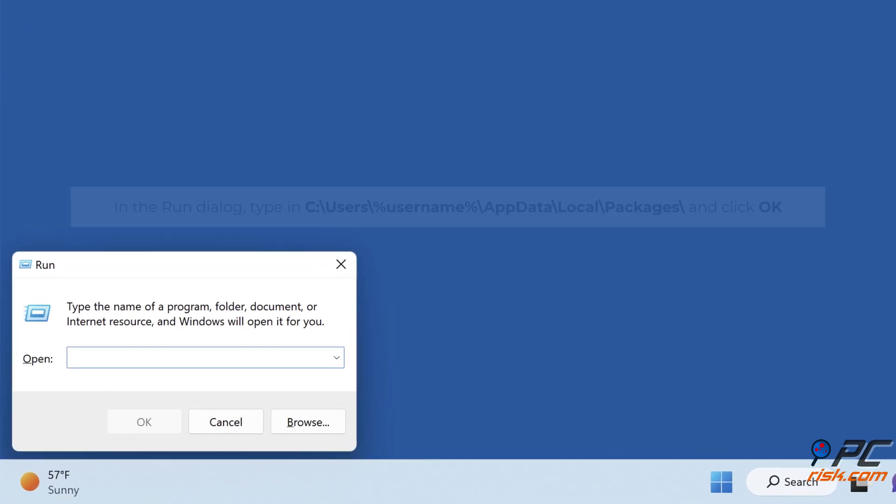
type("c:\\users\\%username%\\appda")
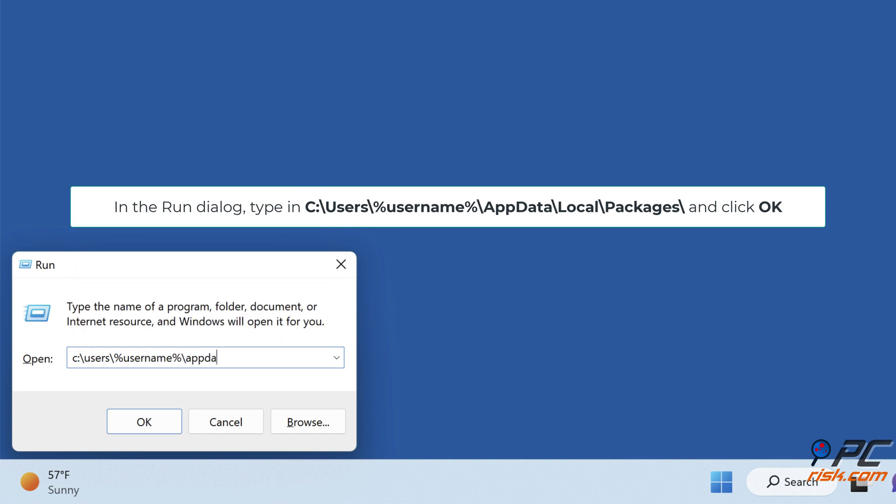
type("ta\\local\\packages")
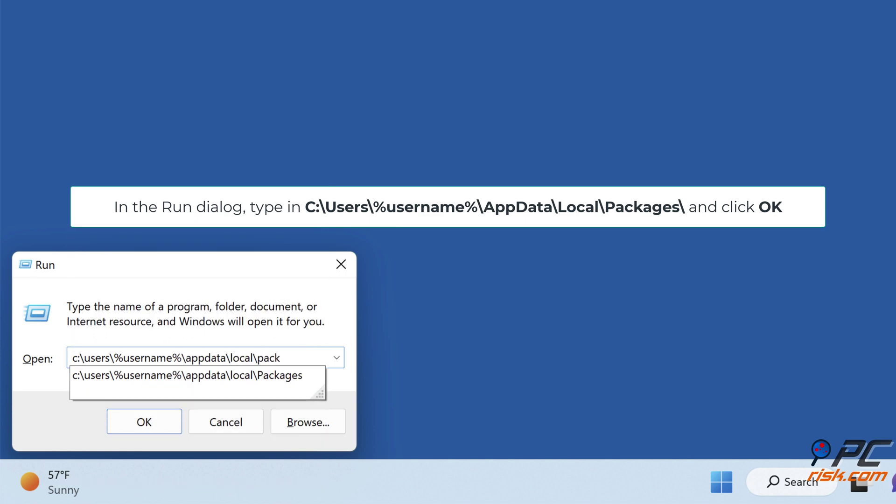
left_click(148, 432)
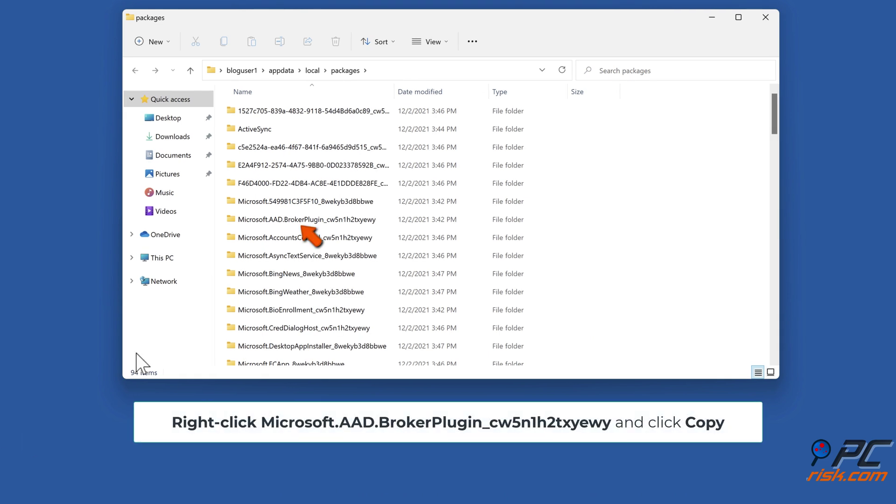
Copy the Microsoft.AAD.BrokerPlugin_cw5n1h2txyewy folder to the desktop as a backup
right_click(305, 223)
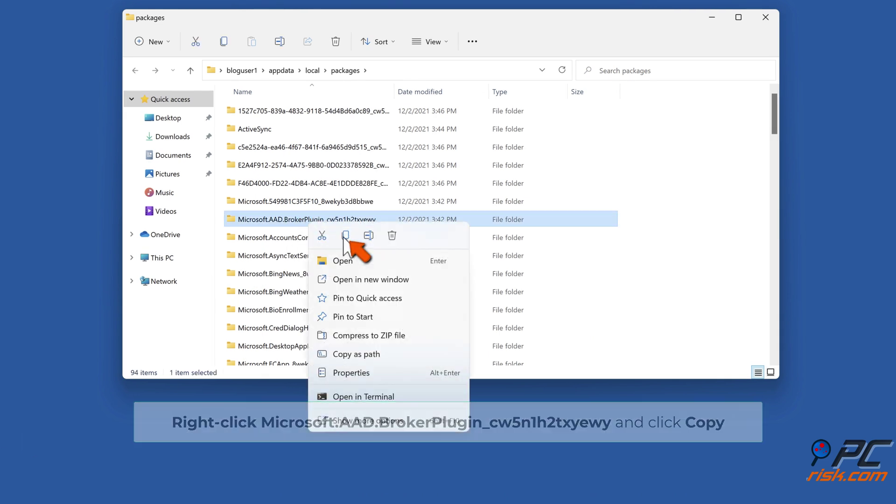
left_click(344, 234)
left_click(99, 301)
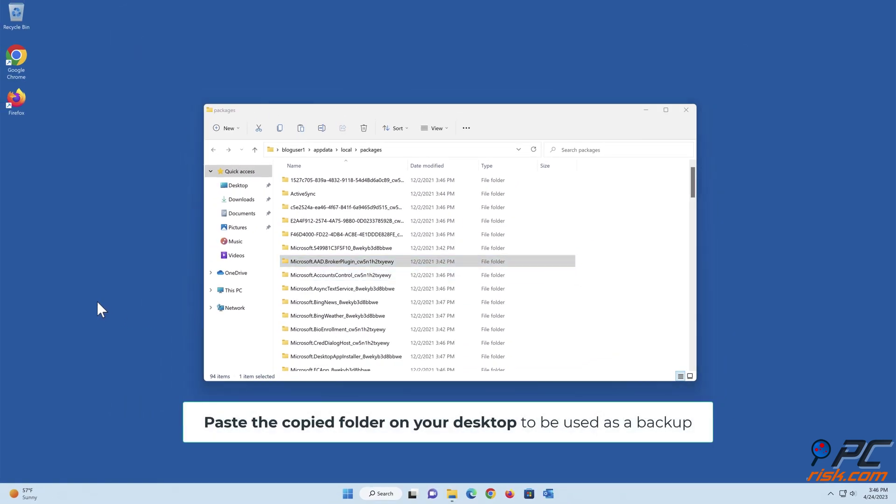
right_click(88, 300)
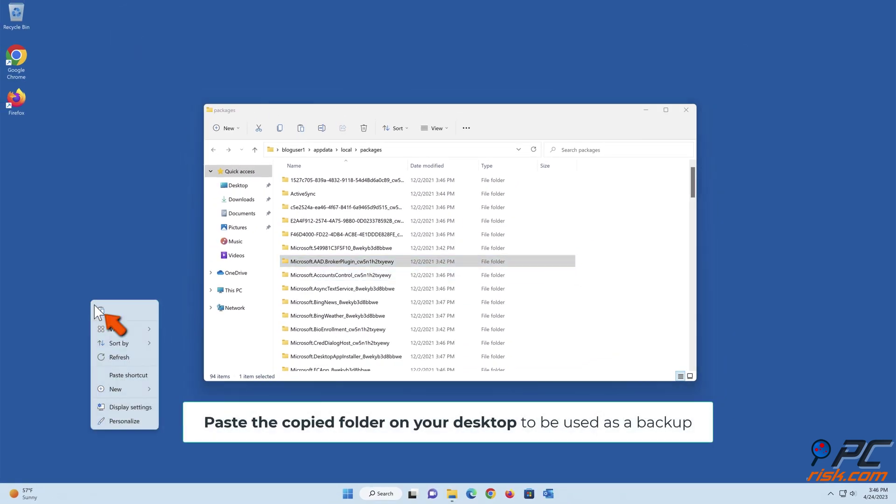
left_click(99, 311)
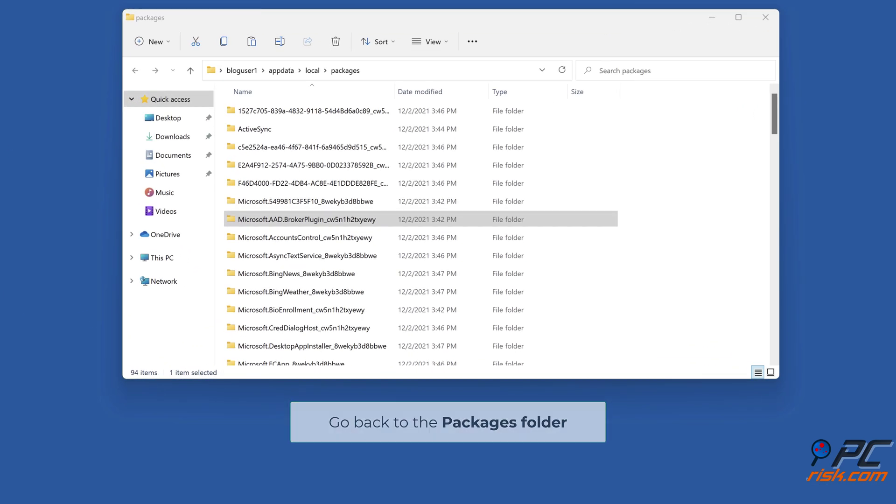
Rename the original BrokerPlugin folder by appending .old to its name
right_click(326, 225)
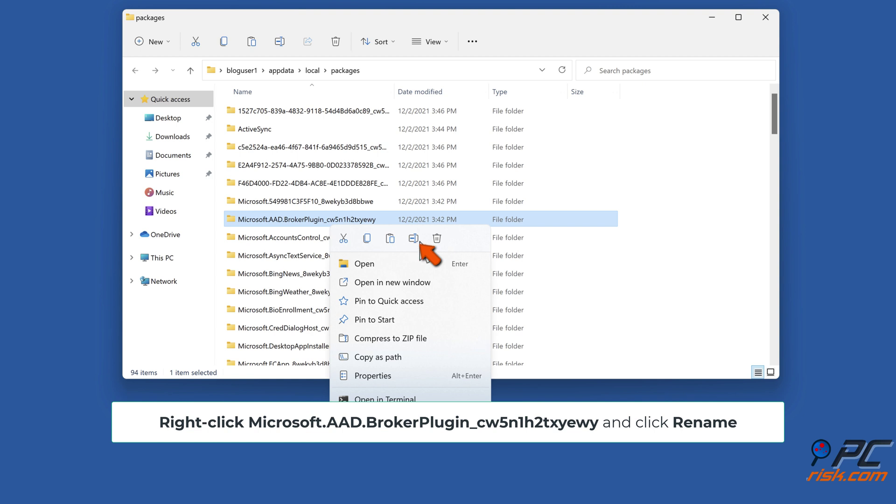
left_click(414, 238)
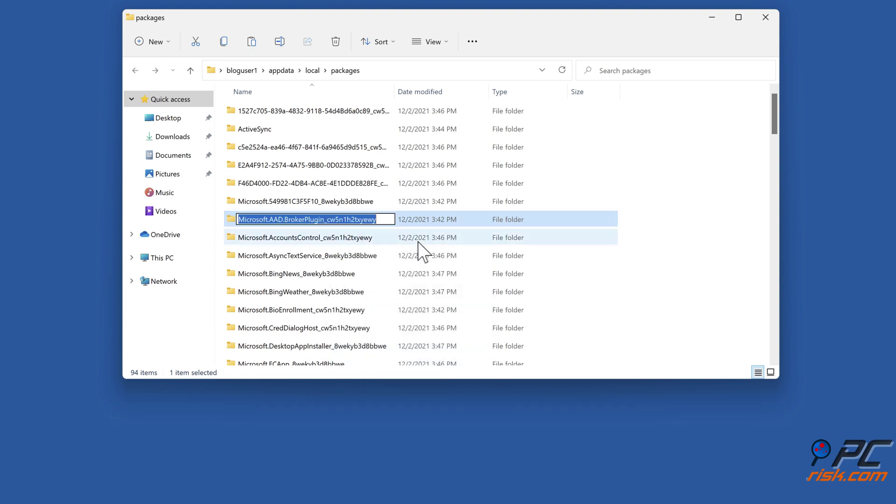
key("End")
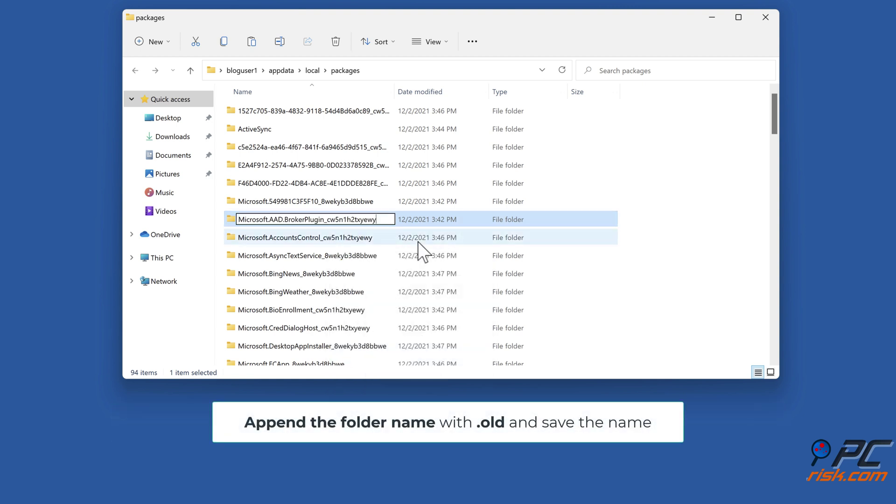
type(".old")
key("Return")
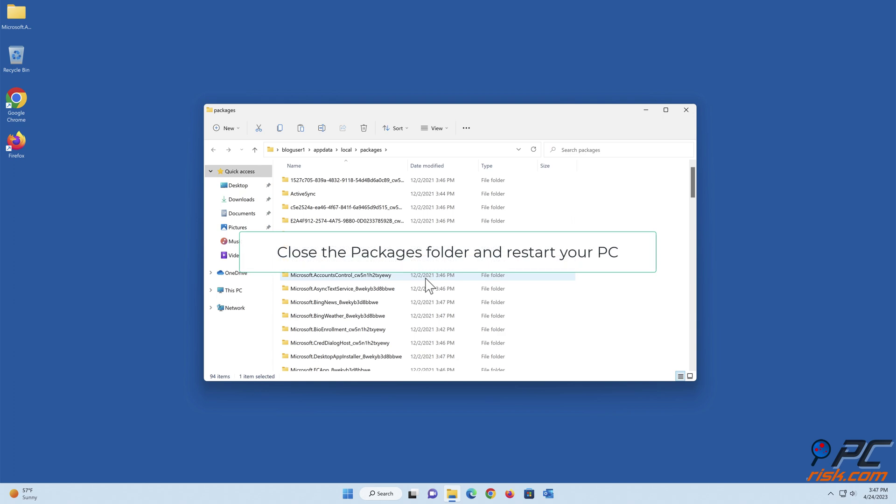
Close the packages folder window and restart the PC from the Start menu
left_click(686, 110)
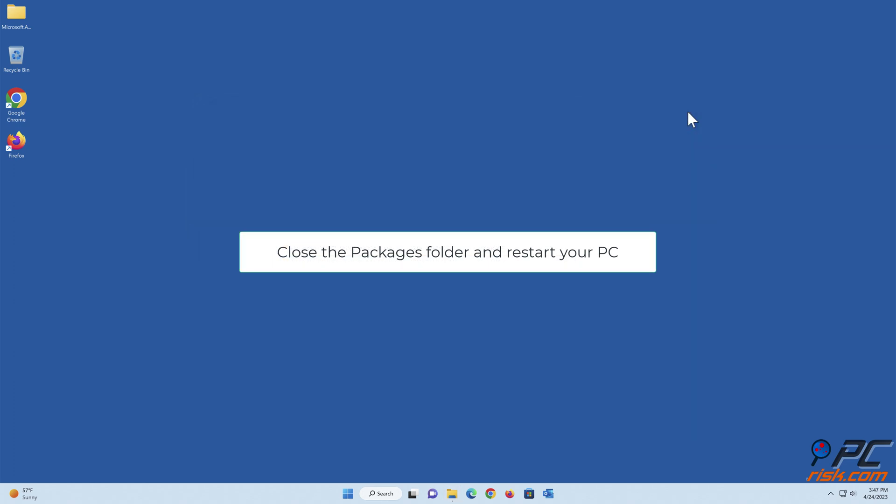
left_click(347, 493)
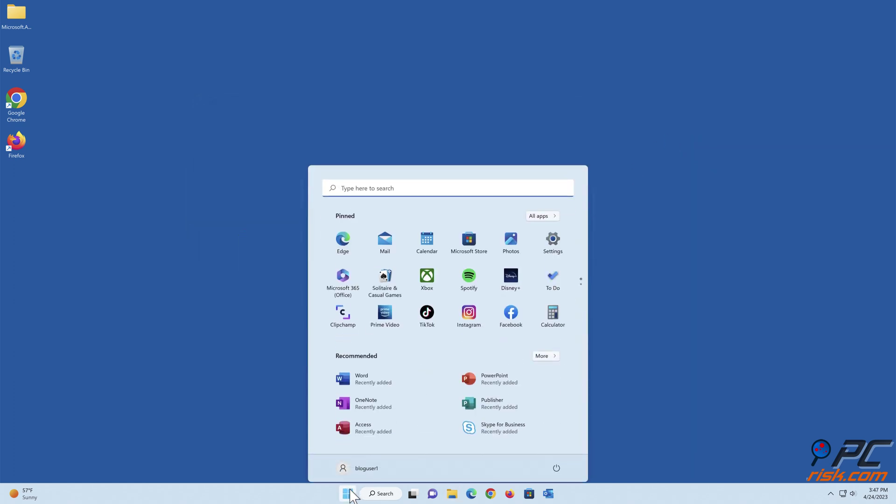
left_click(557, 463)
left_click(558, 446)
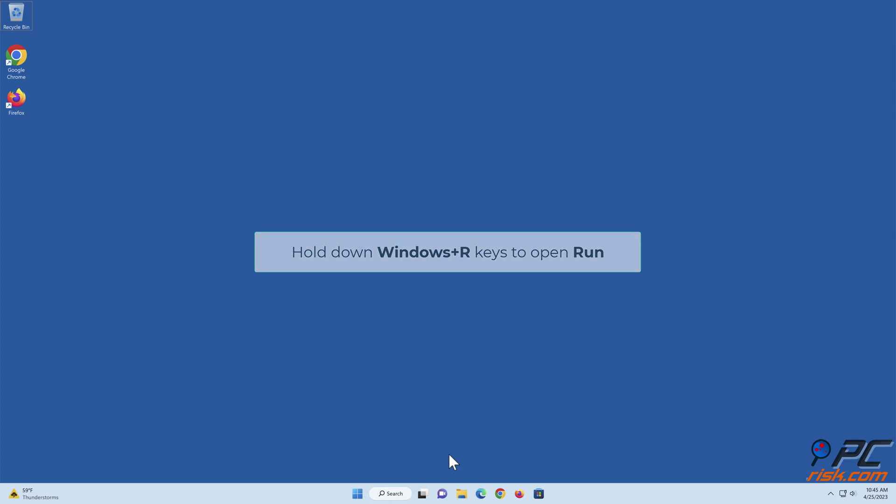
Launch Registry Editor by running regedit from the Run dialog
key("super+r")
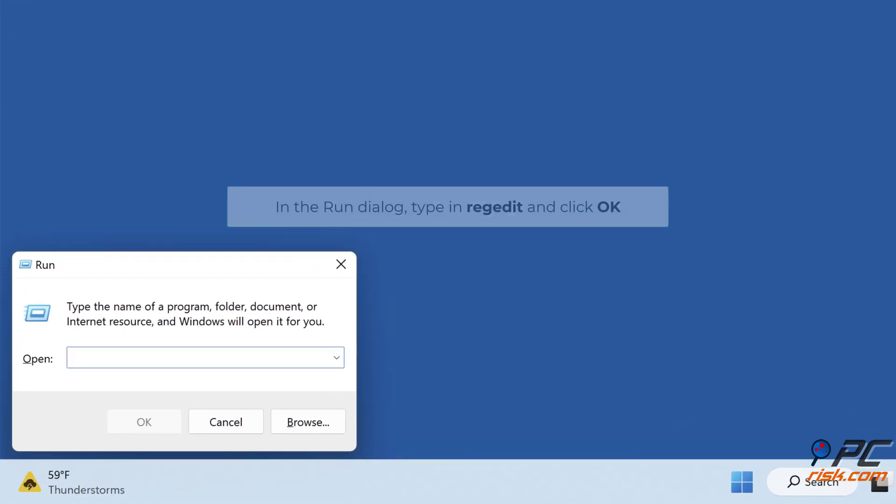
type("regedit")
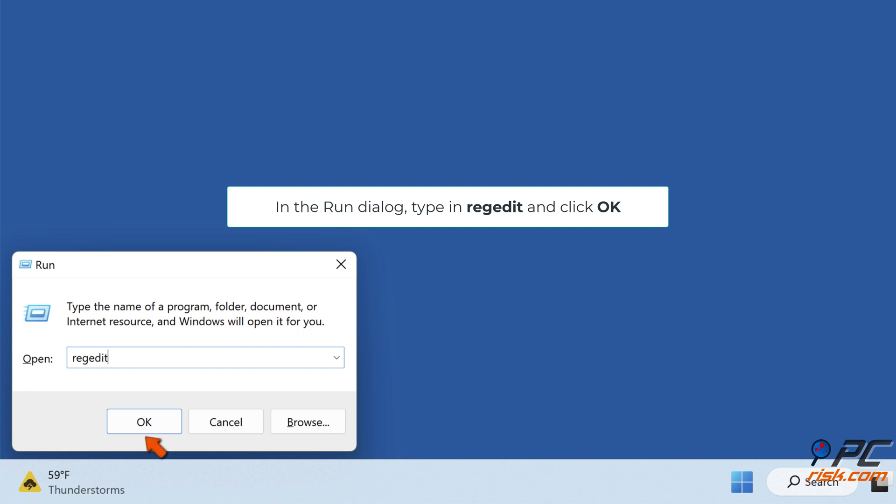
left_click(144, 423)
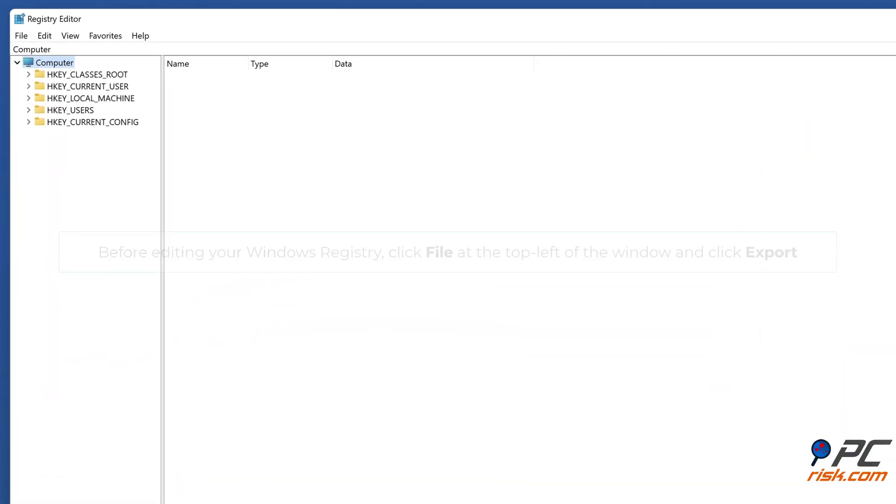
Export the entire registry to the Desktop as registry_backup
left_click(26, 38)
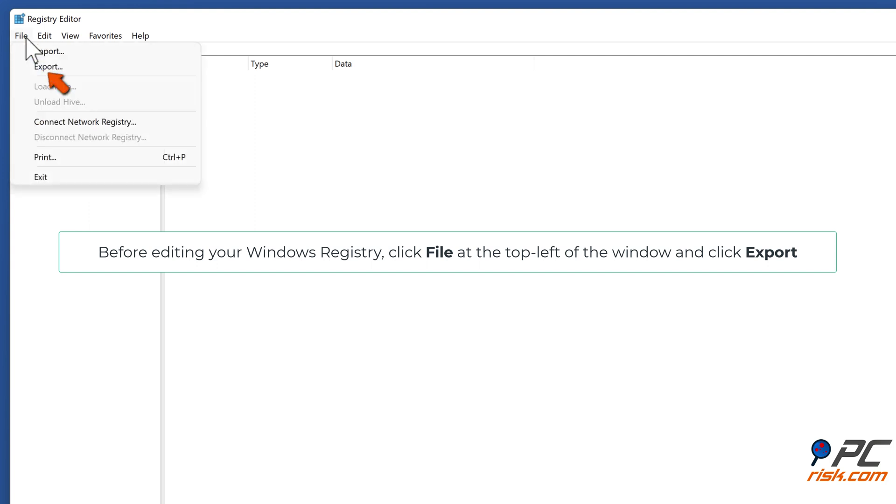
left_click(48, 71)
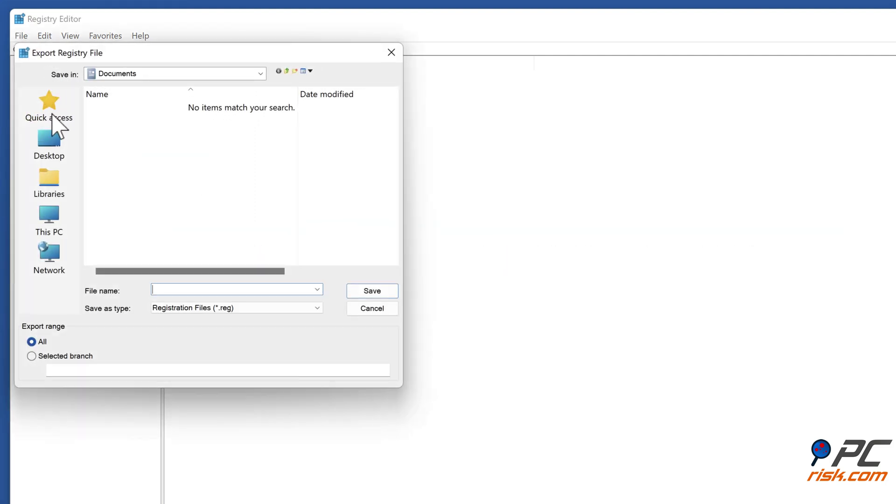
left_click(48, 148)
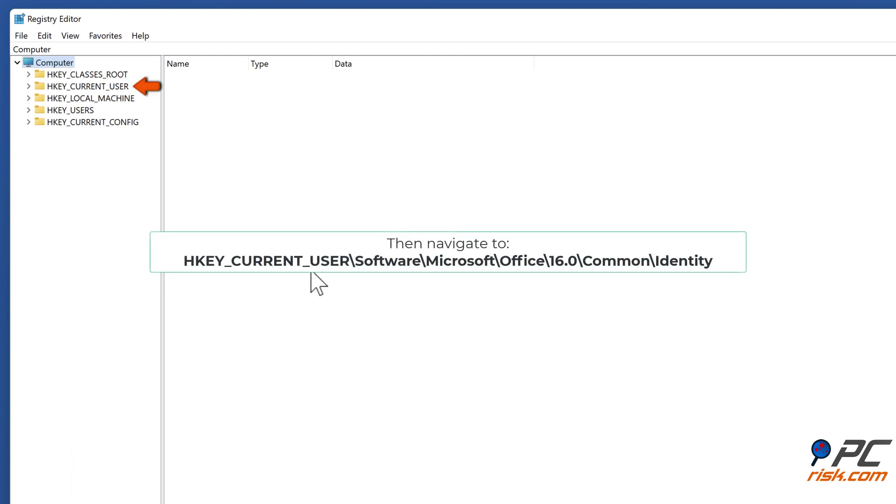
Navigate to HKEY_CURRENT_USER\Software\Microsoft\Office\16.0\Common\Identity to show its values
left_click(29, 86)
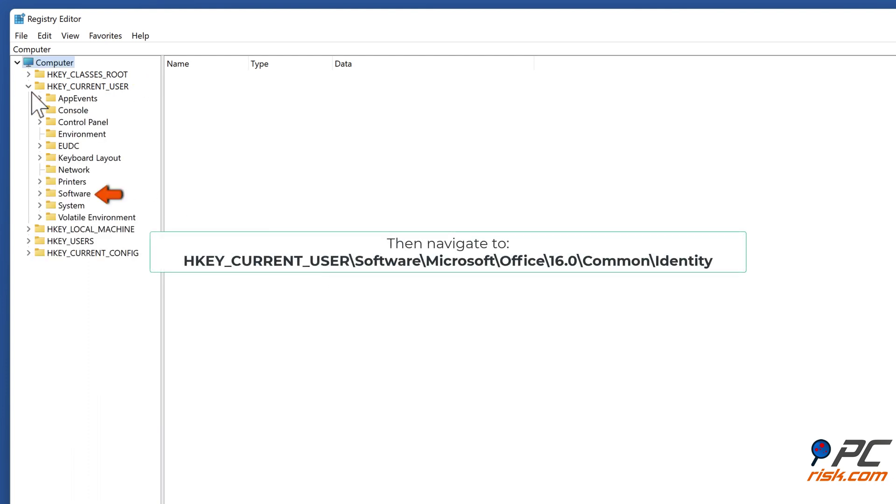
left_click(40, 194)
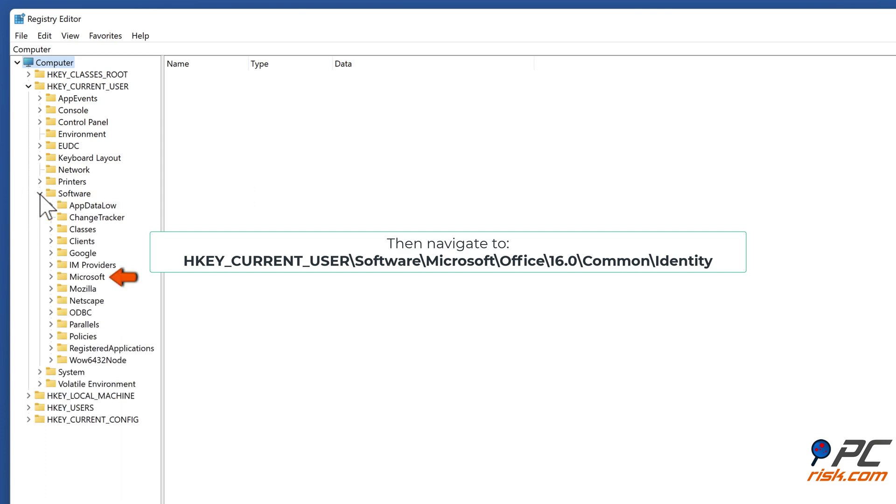
left_click(51, 276)
scroll(52, 278, "down", 8)
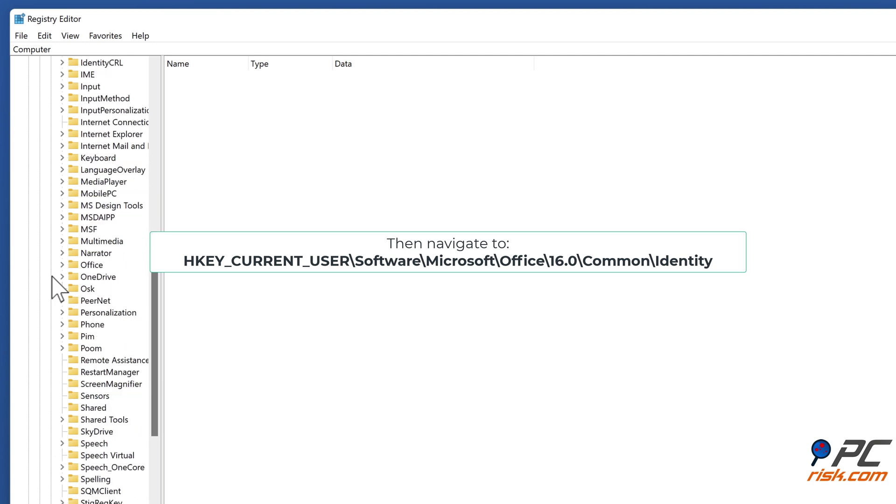
left_click(62, 265)
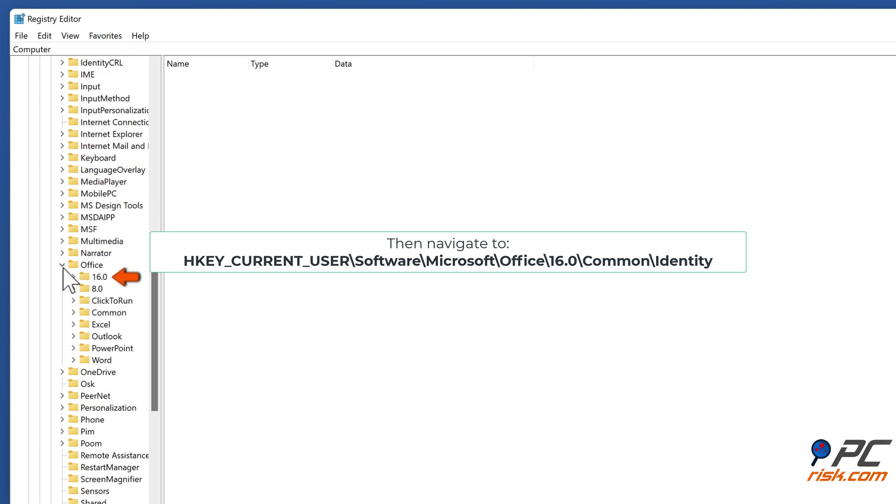
left_click(74, 277)
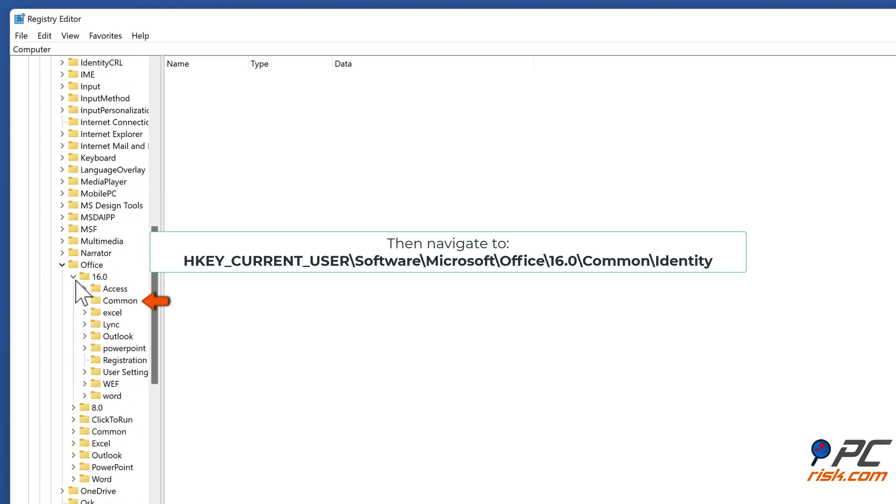
left_click(85, 301)
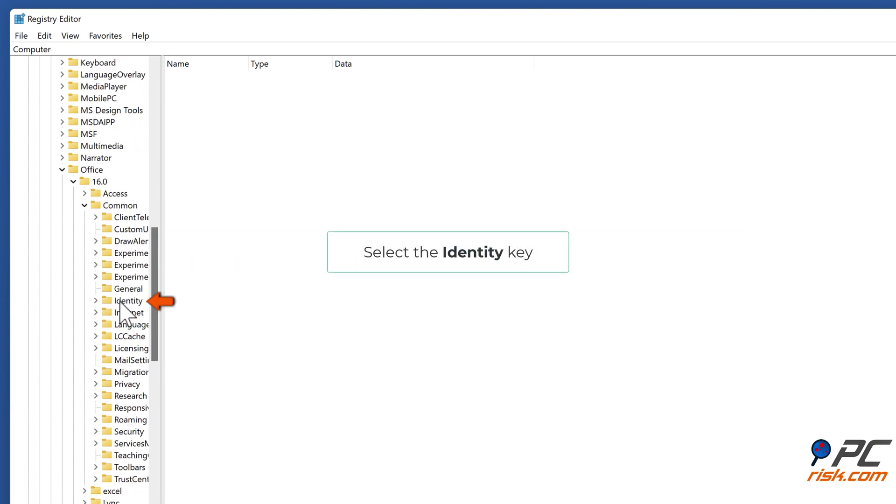
left_click(122, 302)
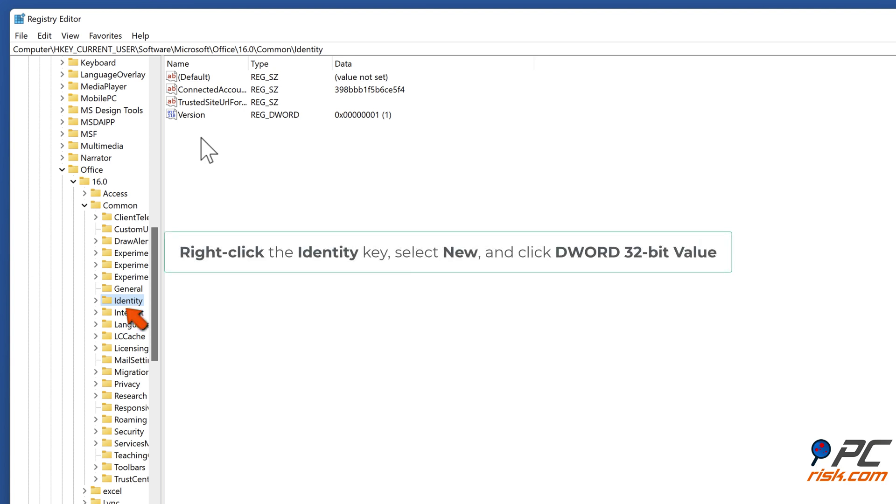
Create a DWORD (32-bit) value named EnableADAL under the Identity key
right_click(126, 306)
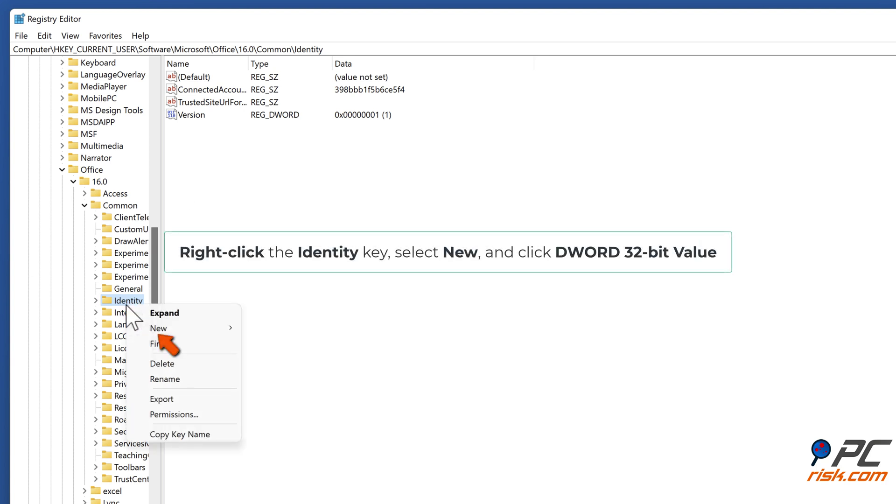
mouse_move(171, 329)
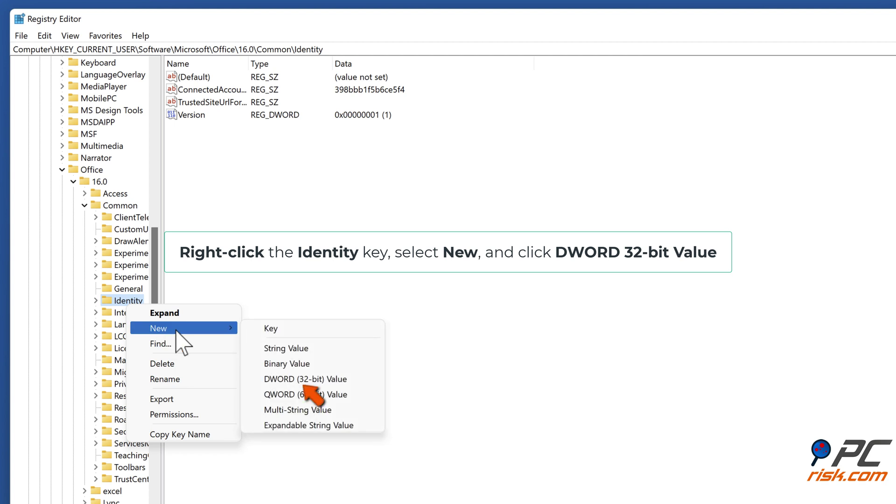
left_click(304, 382)
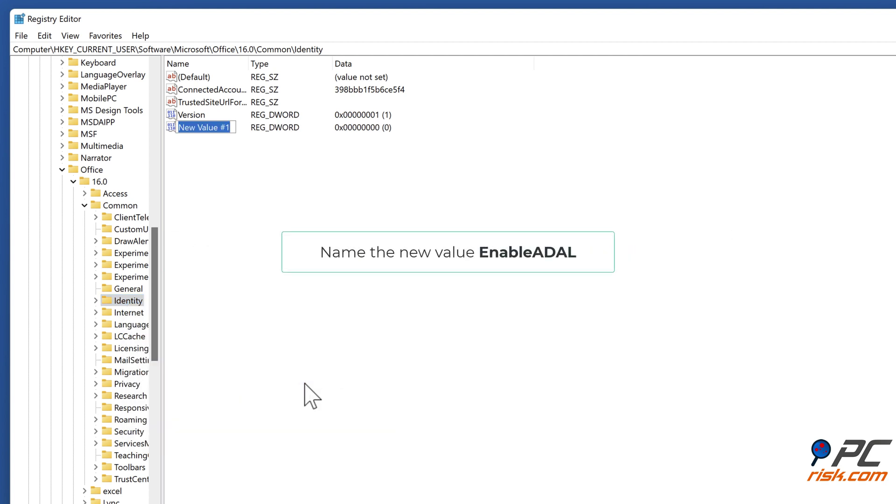
type("EnableADAL")
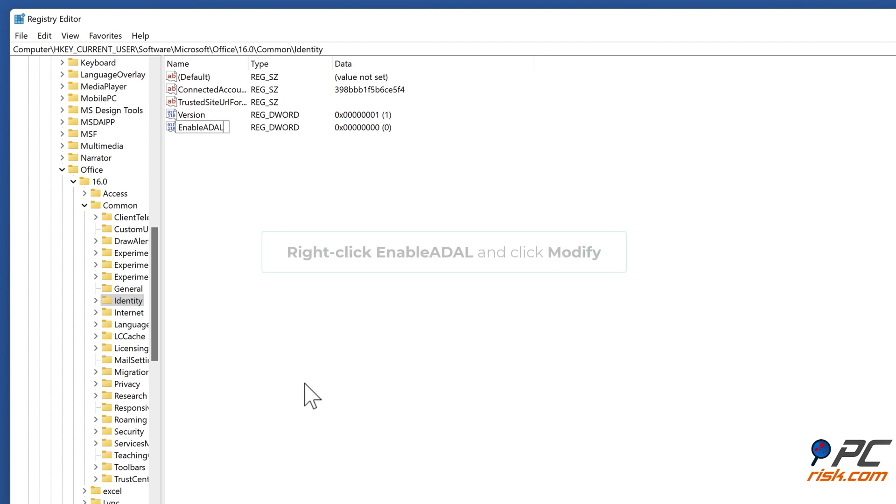
key("Return")
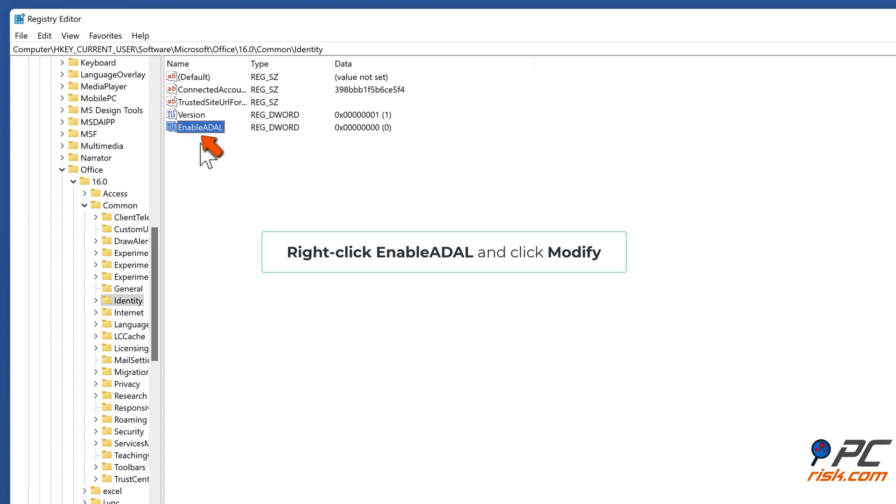
Set EnableADAL's value data to 0, then close Registry Editor and open Start
right_click(204, 134)
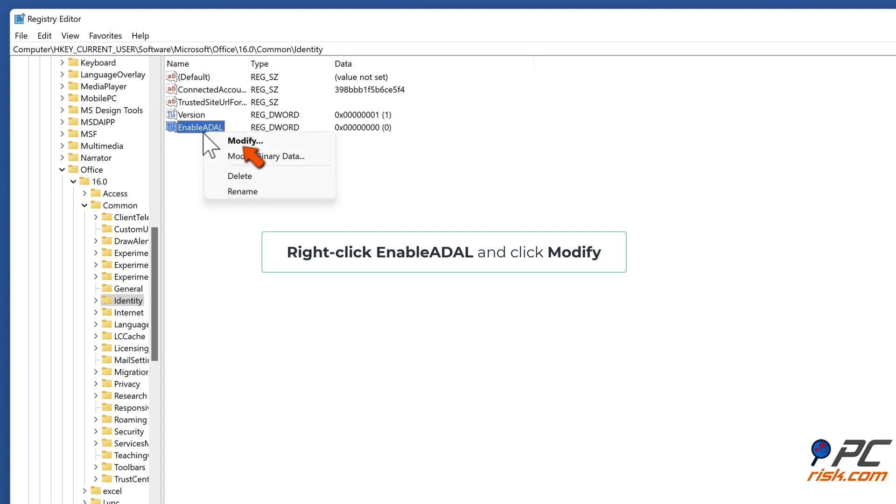
left_click(243, 148)
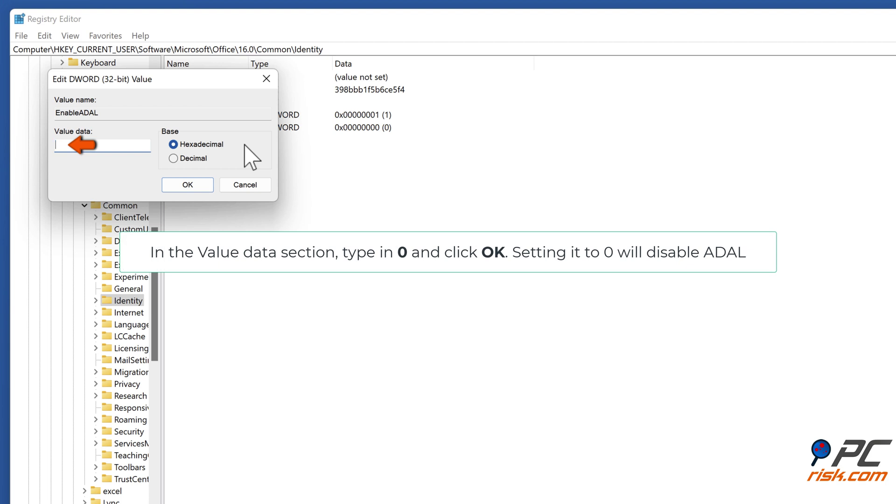
type("0")
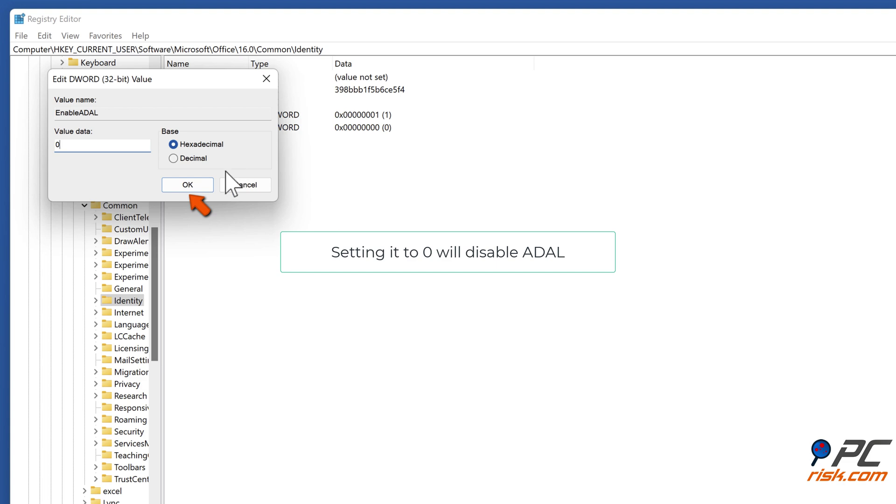
left_click(189, 183)
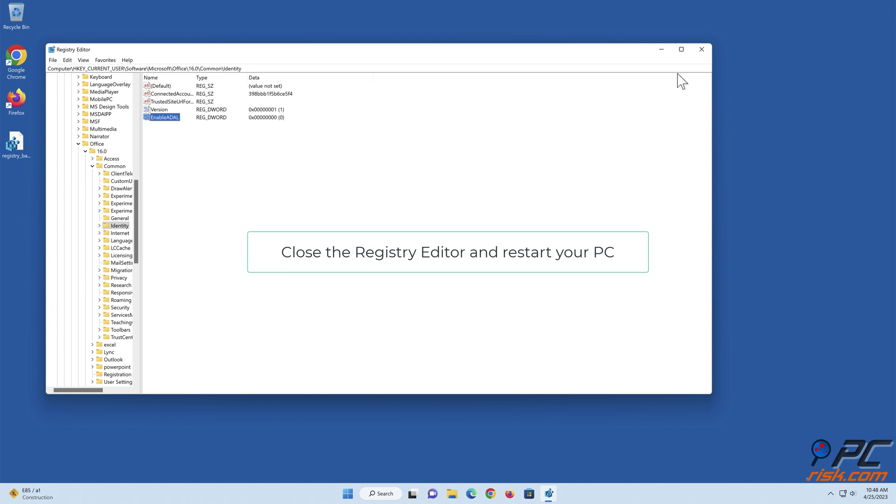
left_click(700, 54)
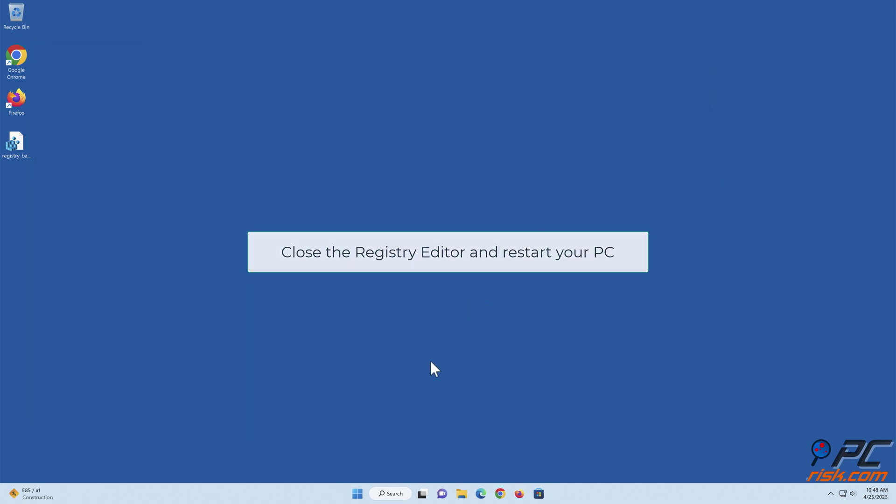
left_click(359, 491)
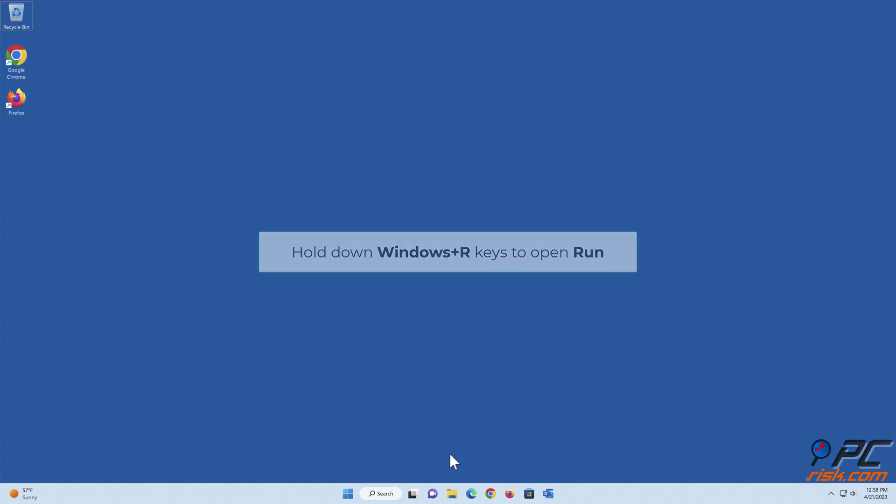
Open Credential Manager by running control.exe keymgr.dll
key("super+r")
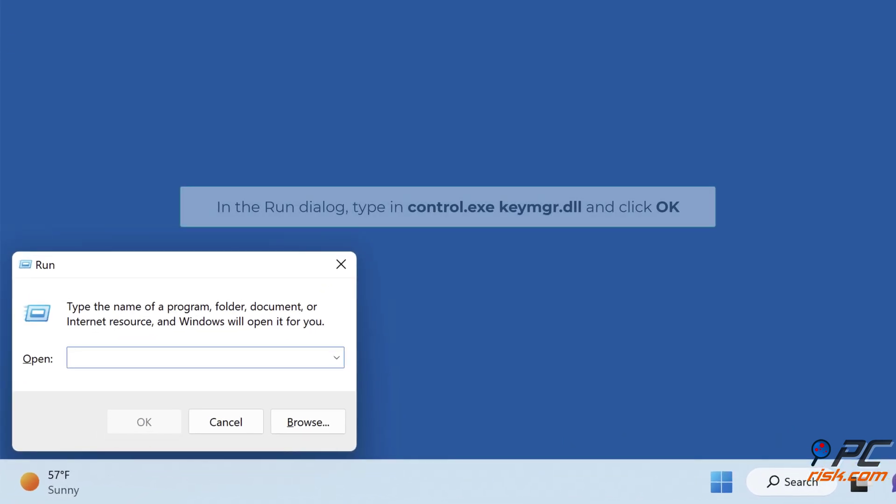
type("control.exe")
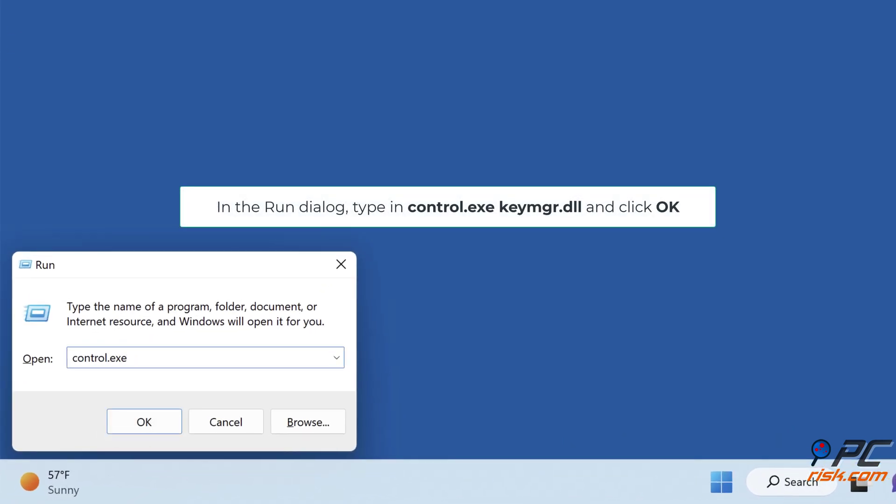
type(" keymgr.dll")
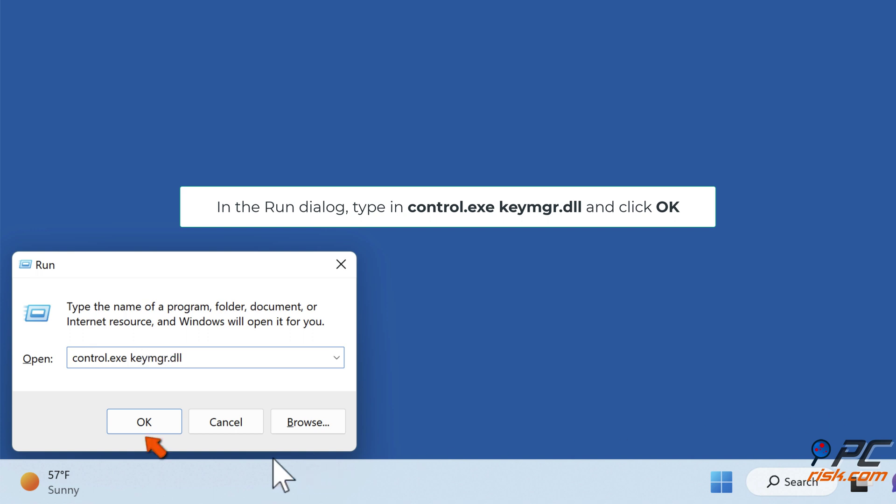
left_click(145, 427)
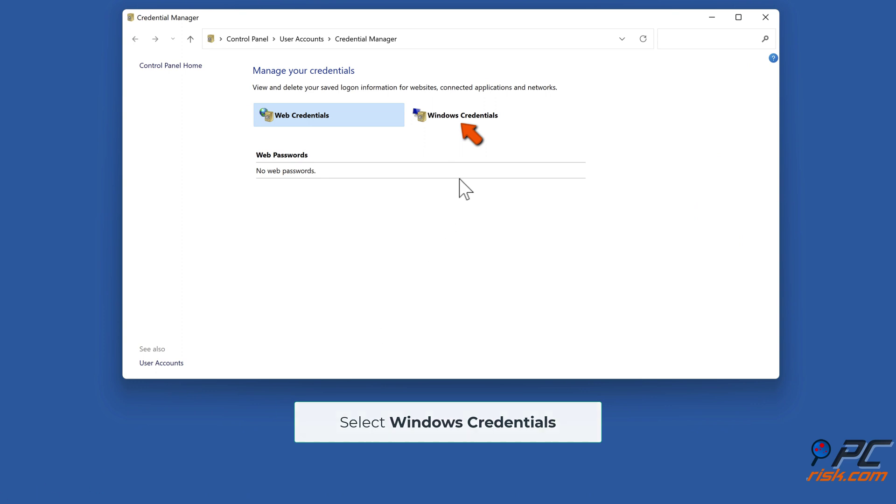
Under Windows Credentials, remove the MicrosoftOffice16_Data generic credential and confirm the deletion
left_click(471, 121)
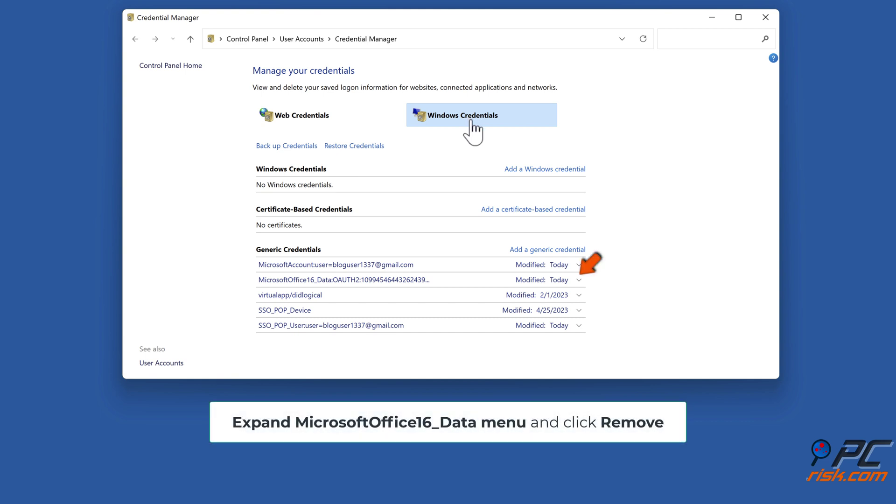
left_click(578, 280)
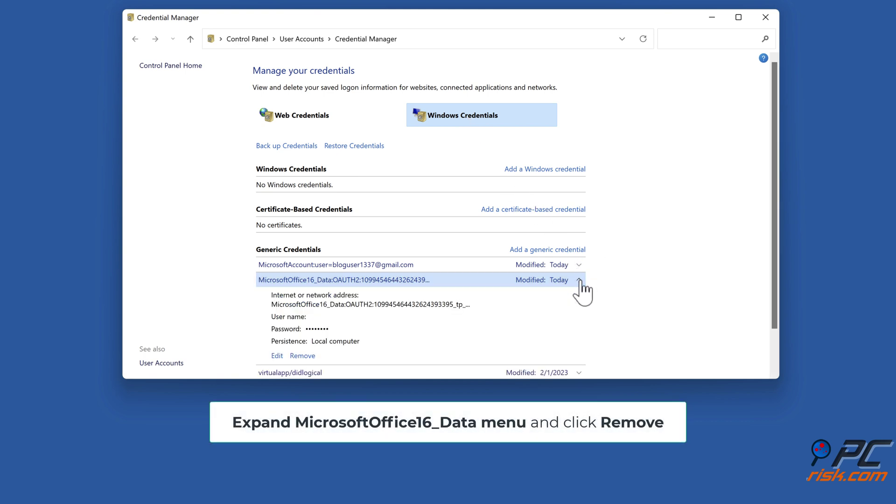
scroll(582, 291, "down", 1)
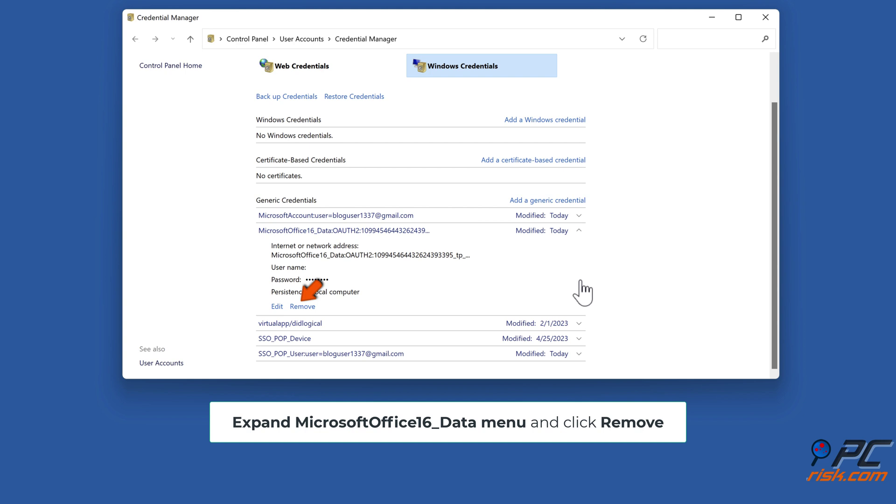
left_click(304, 306)
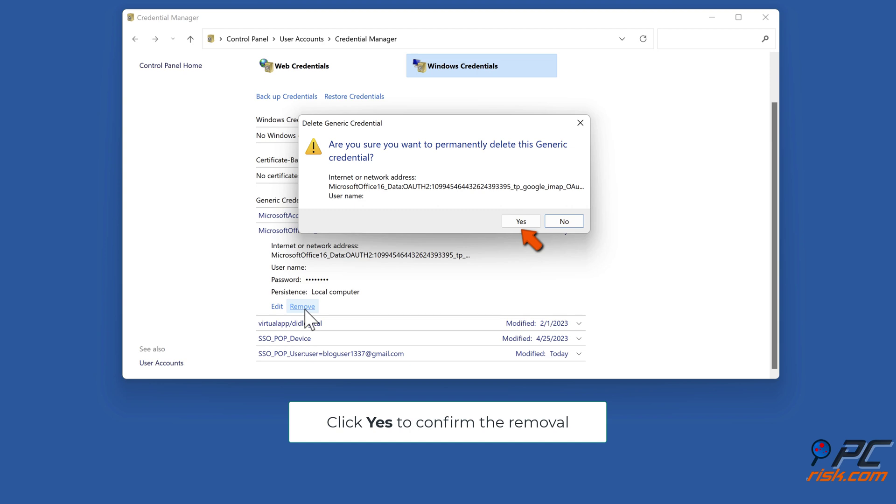
left_click(521, 226)
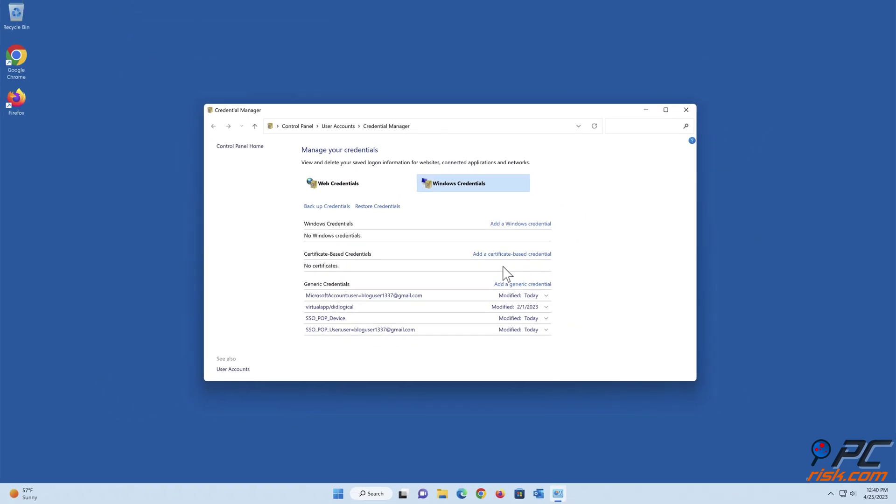
Close Credential Manager, relaunch Outlook, and continue the Google account sign-in
left_click(686, 110)
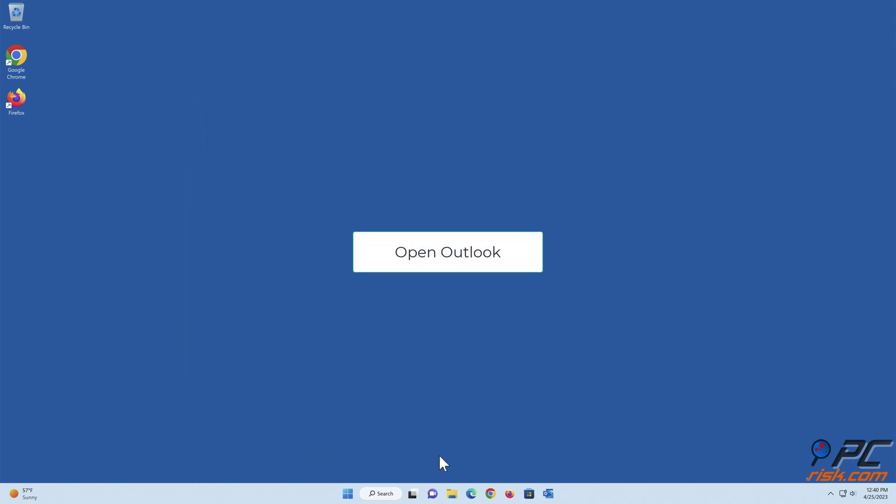
left_click(548, 493)
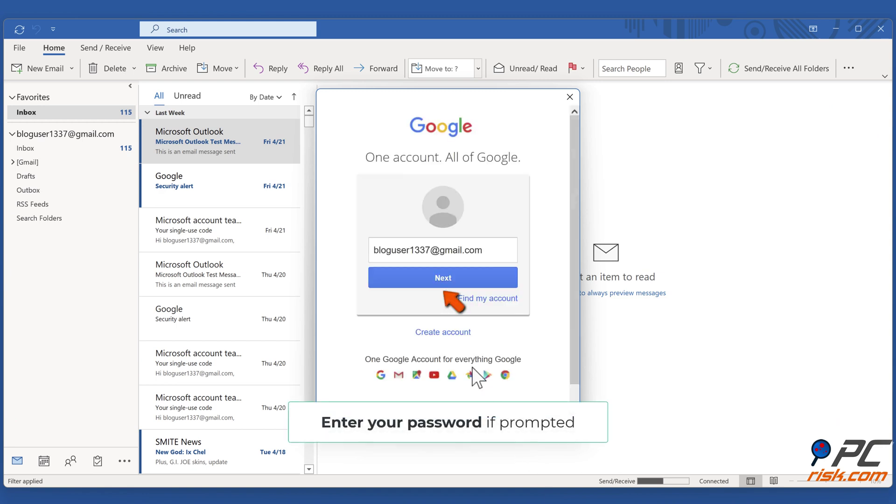
left_click(444, 279)
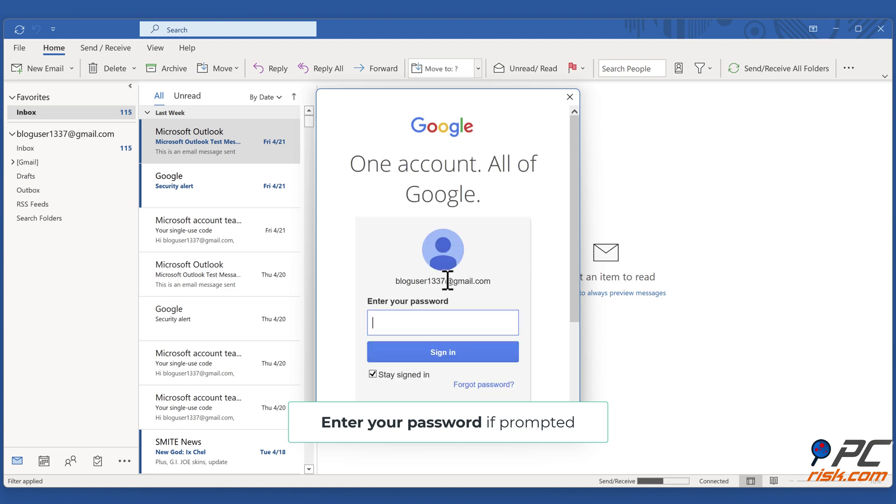
Enter the Google account password and allow Microsoft apps & services access to Gmail
type("•••••••••••••••••••")
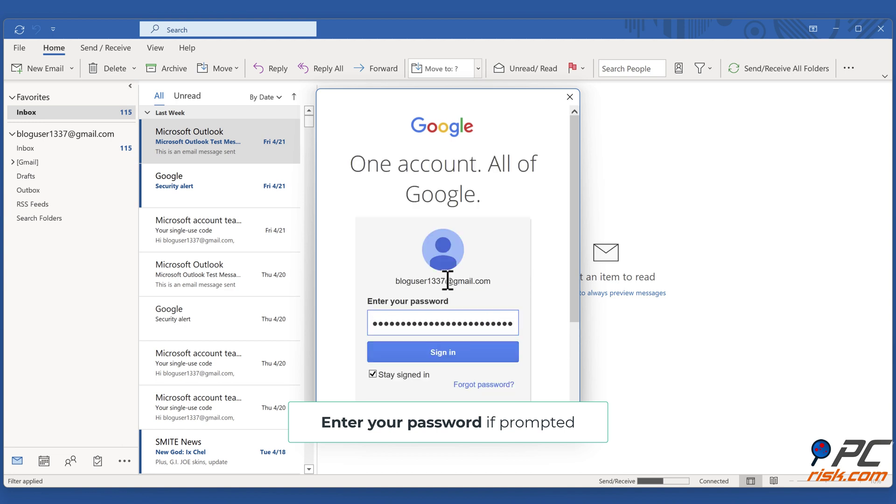
left_click(444, 359)
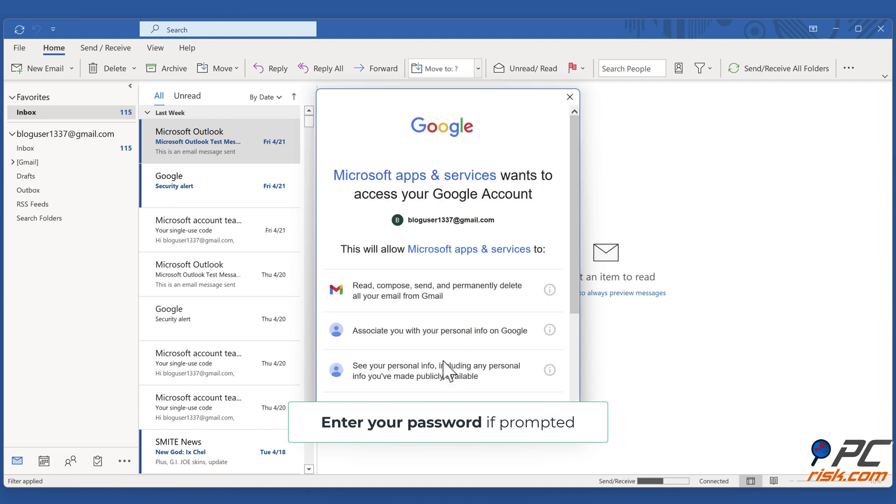
scroll(443, 360, "down", 3)
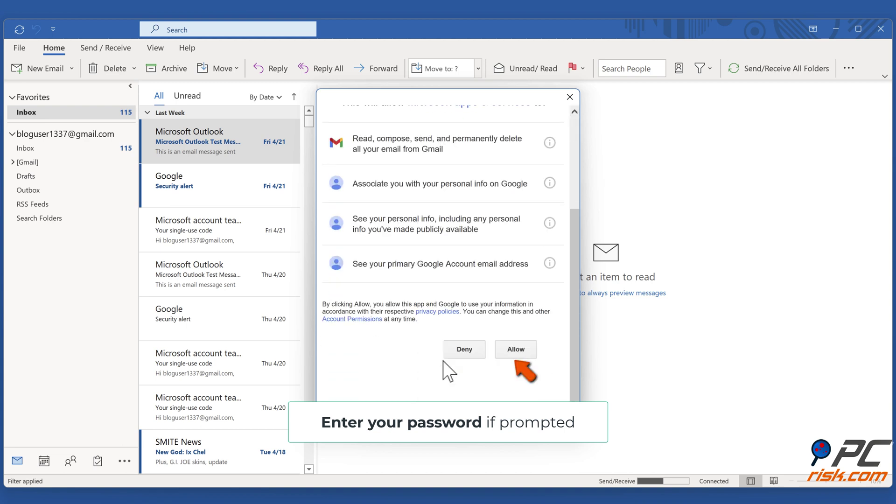
left_click(514, 354)
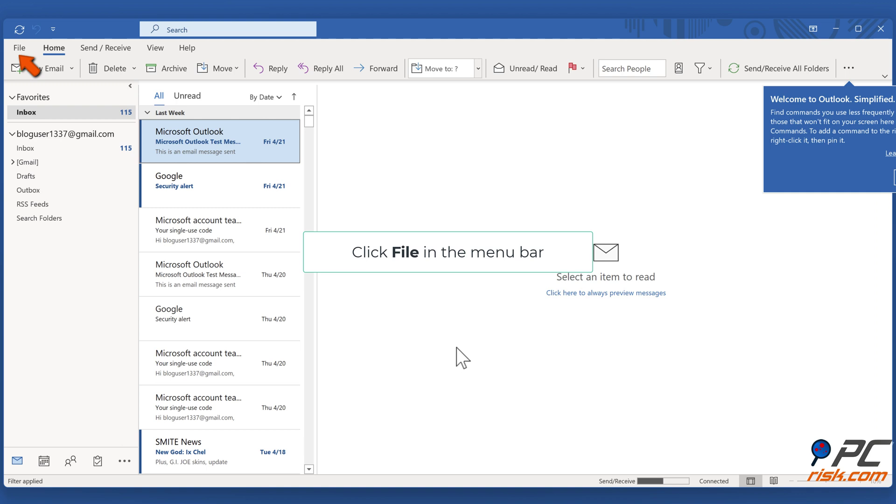
Sign out of the Office account from Outlook's File > Office Account page
left_click(19, 47)
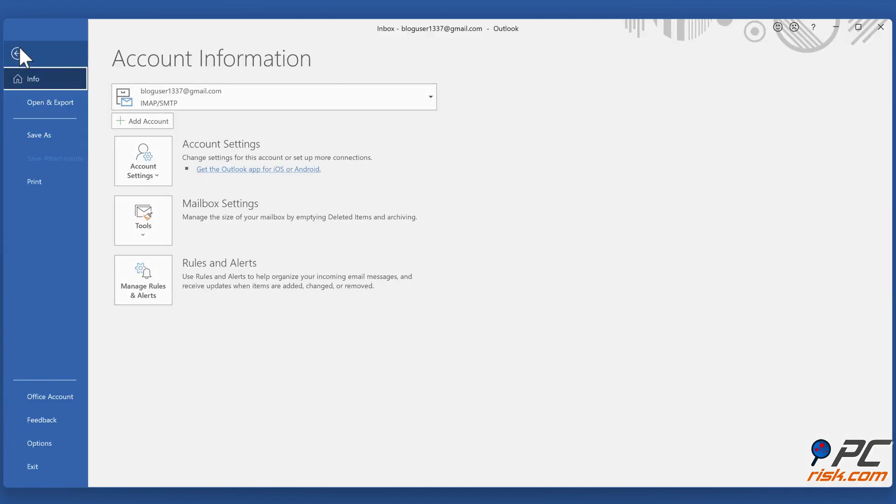
left_click(54, 397)
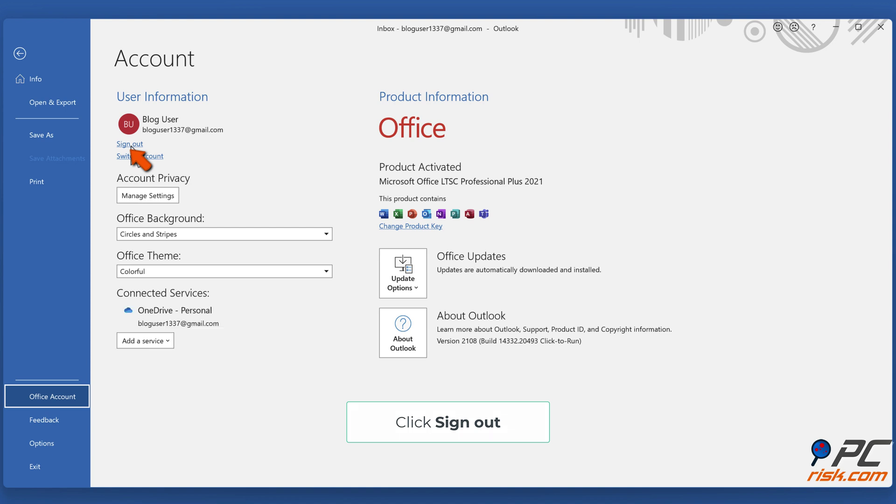
left_click(131, 145)
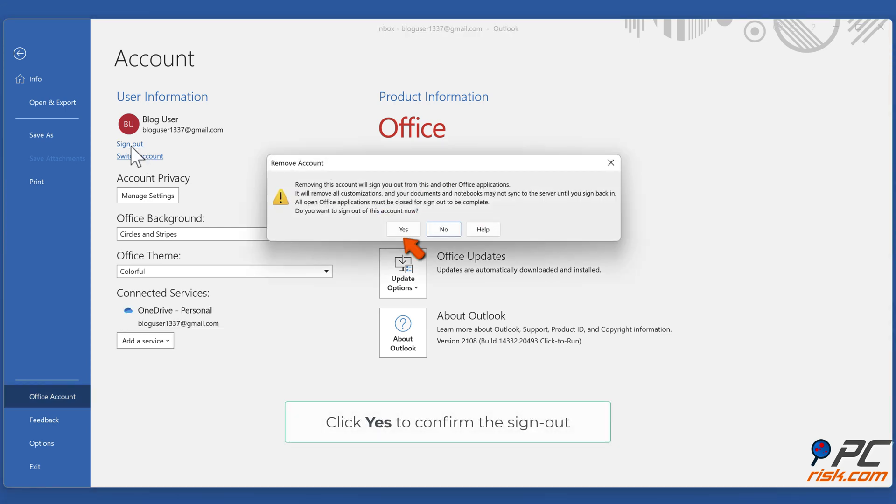
left_click(402, 231)
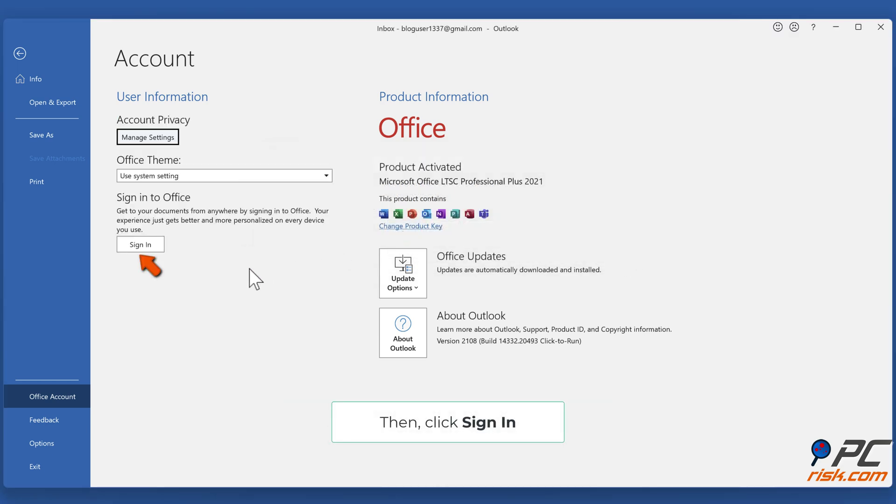
Sign back in to Office with the same Gmail address, then close Outlook
left_click(139, 247)
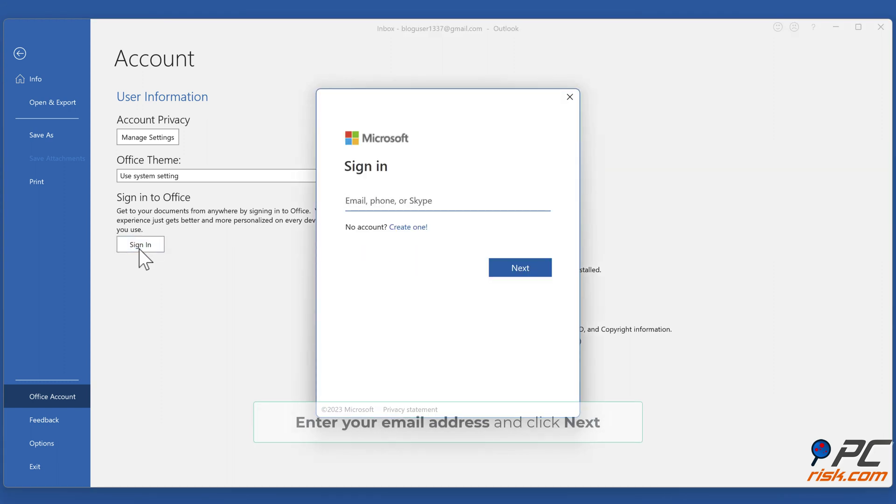
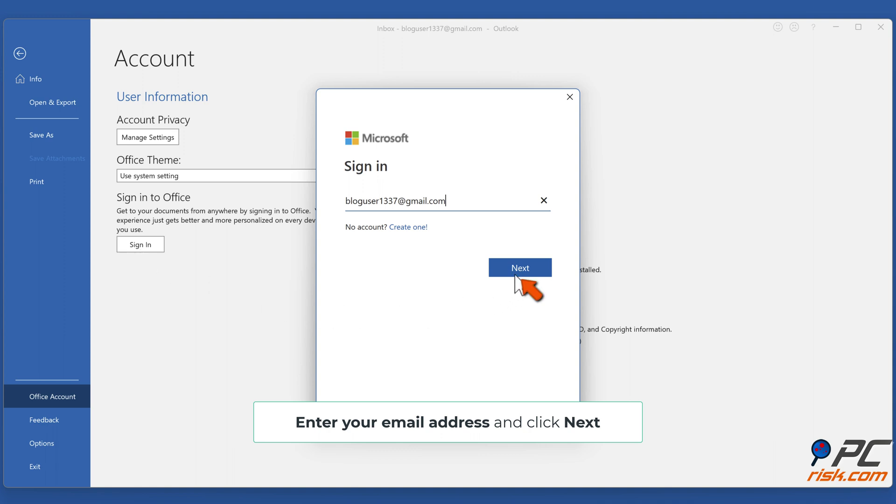
left_click(518, 273)
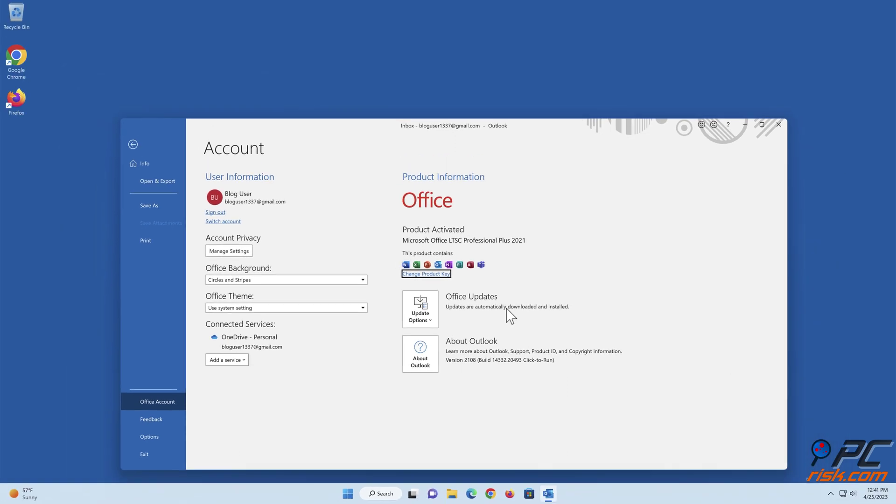
left_click(778, 124)
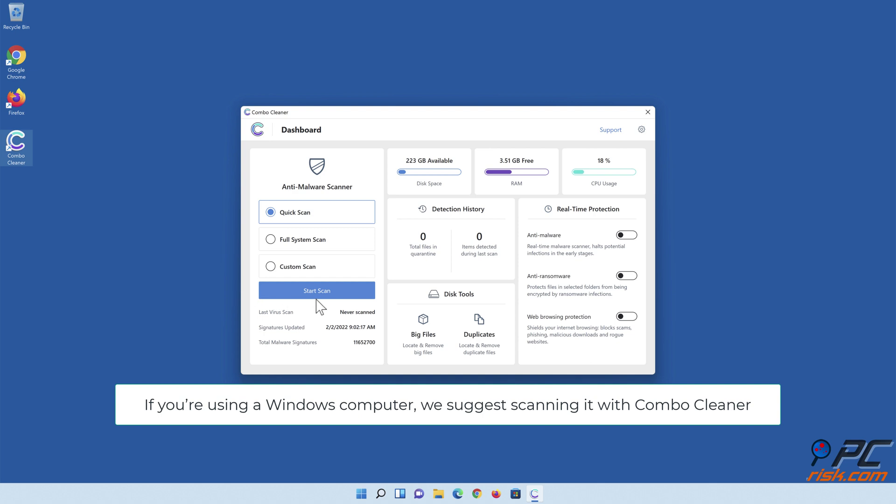
Run a quick scan, quarantine all detected threats, and switch on real-time Anti-malware protection
left_click(318, 295)
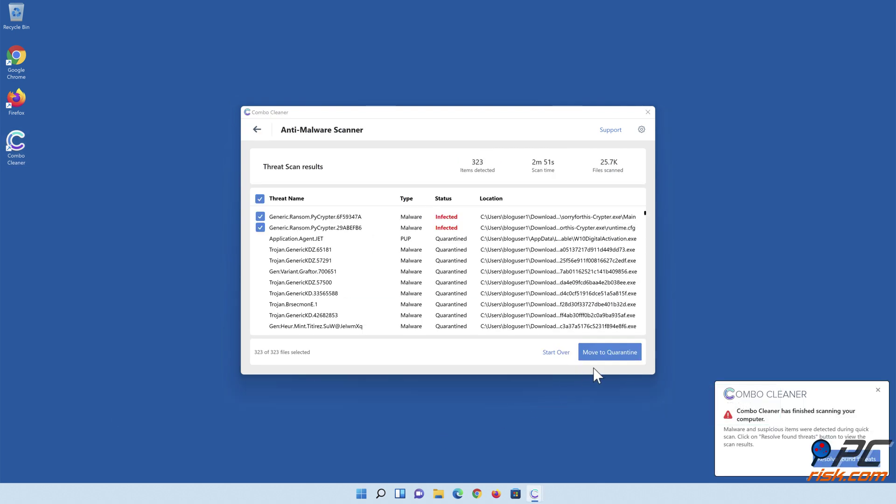
left_click(606, 357)
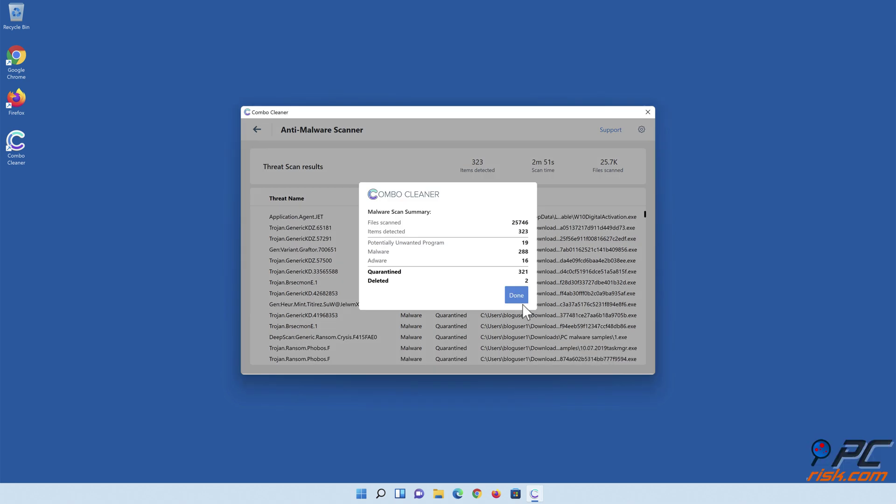
left_click(516, 299)
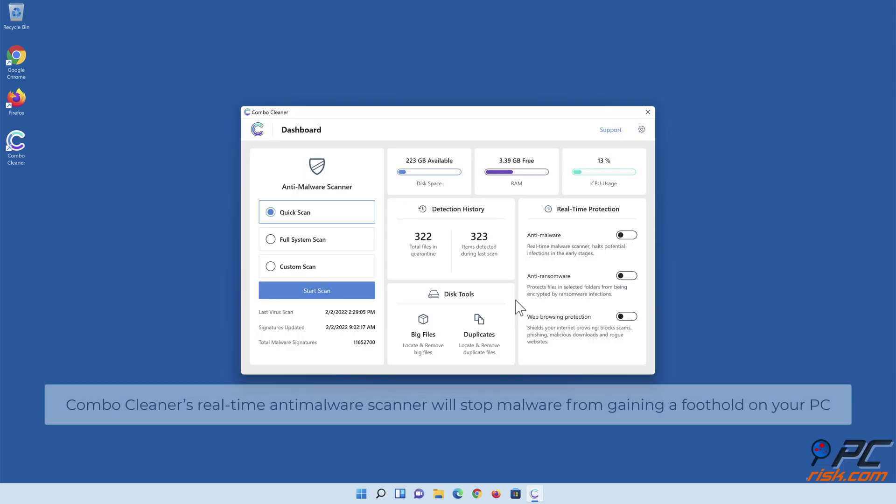
left_click(625, 238)
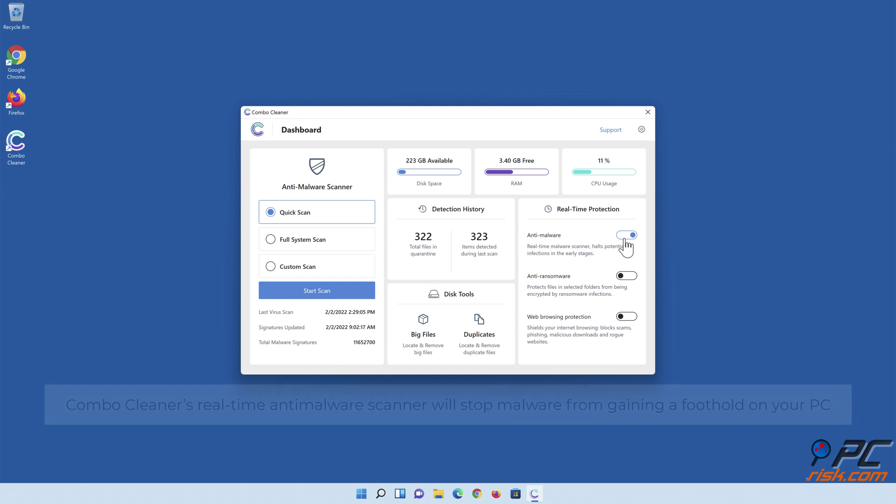
Add Libraries > Documents as an anti-ransomware protected folder, then close Combo Cleaner
left_click(627, 276)
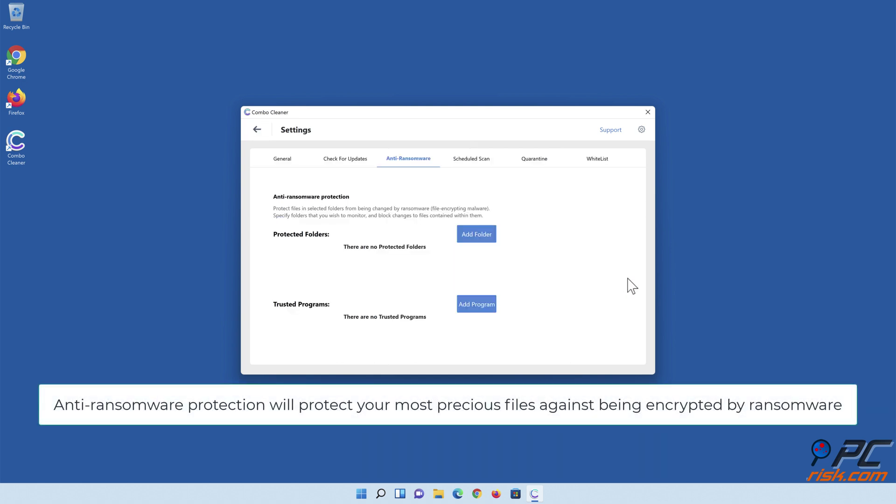
left_click(478, 239)
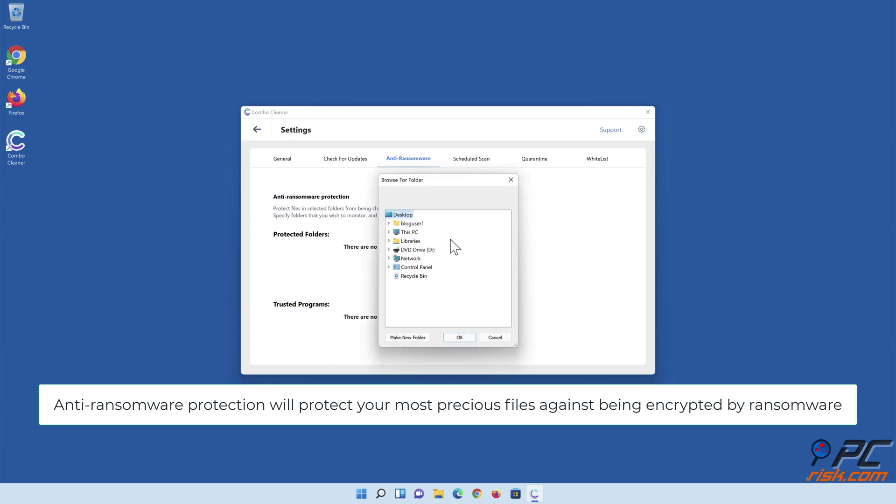
left_click(388, 240)
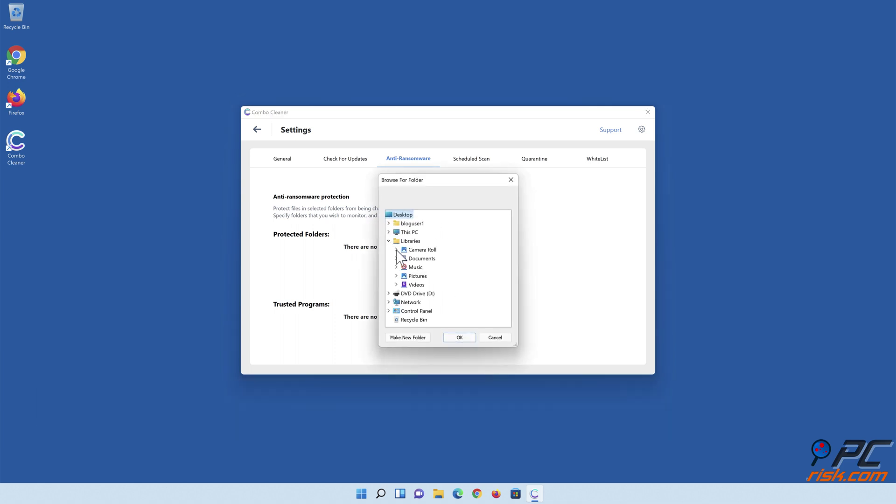
left_click(396, 258)
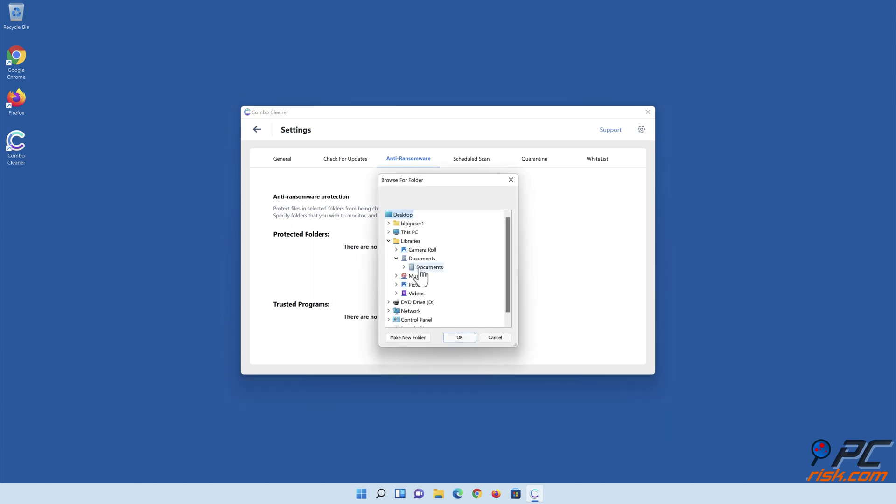
left_click(421, 269)
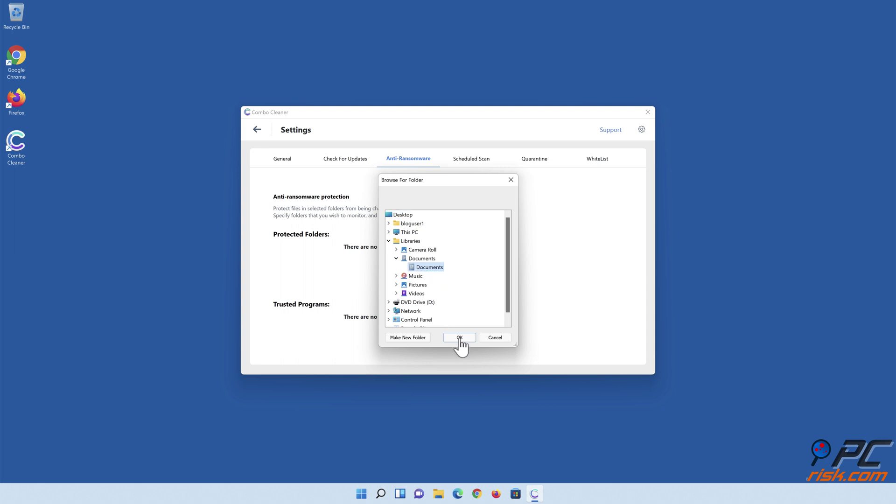
left_click(459, 337)
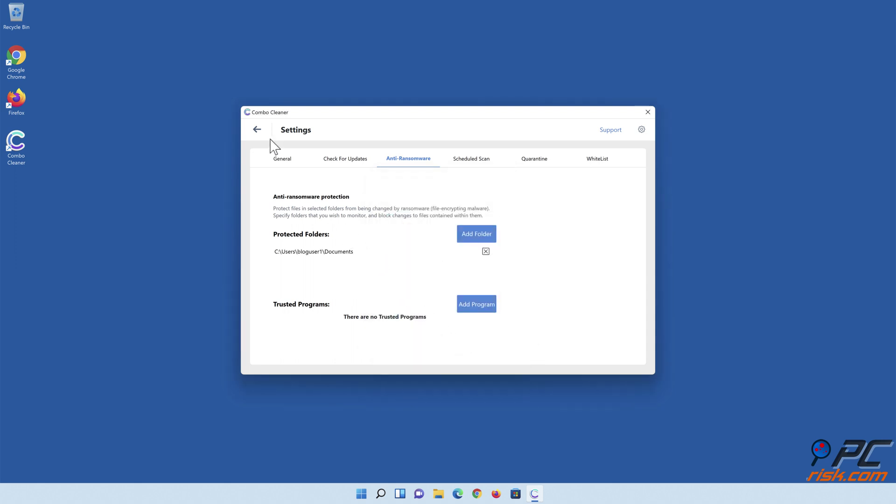
left_click(257, 130)
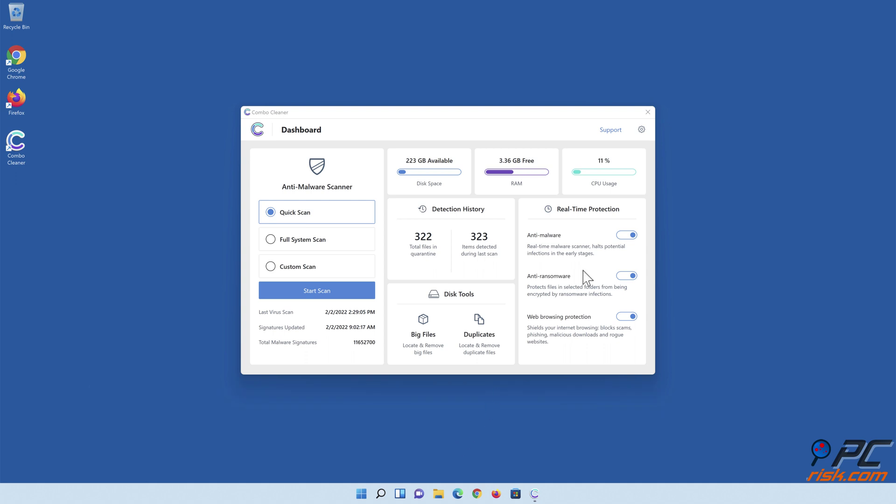
left_click(647, 112)
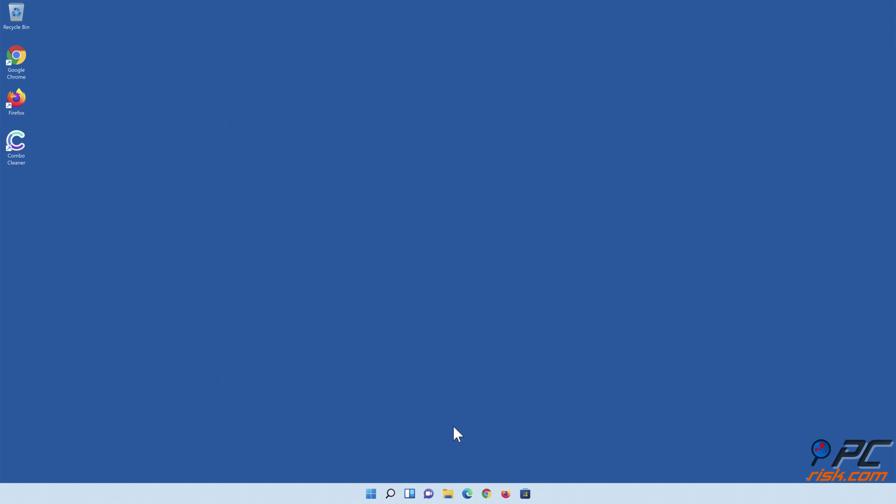